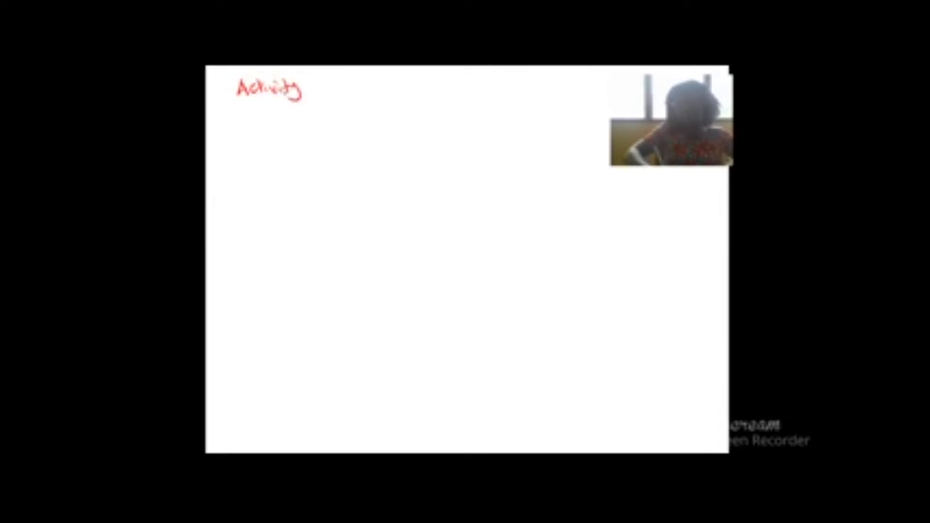
Complete the handwritten "Activity" heading as "Activity 1:" in red ink and underline it.
click(324, 80)
click(325, 89)
drag(246, 107, 316, 96)
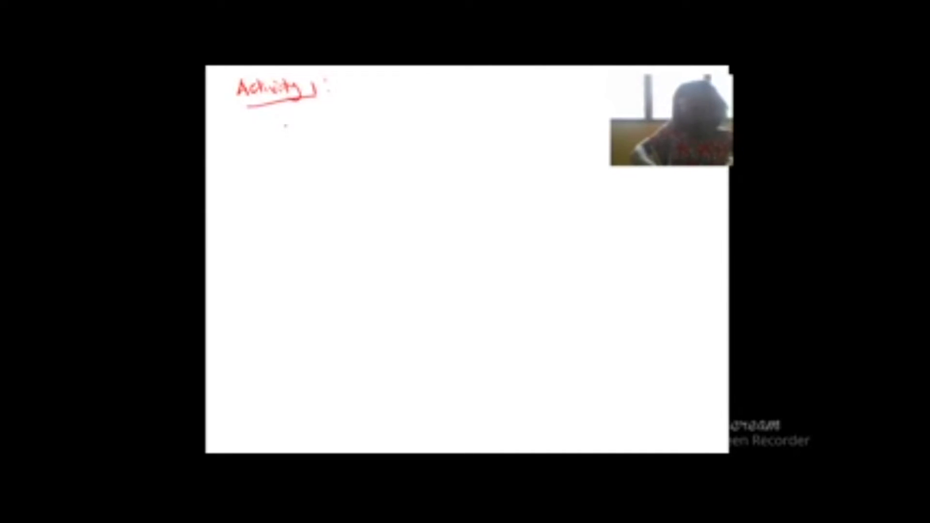
Handwrite "Reflection in the x-axis (y=0)" in red ink beneath the Activity 1 heading.
mouse_move(270, 117)
mouse_down()
mouse_move(271, 129)
mouse_move(289, 130)
mouse_move(292, 142)
mouse_move(325, 129)
mouse_up()
mouse_move(328, 111)
mouse_down()
mouse_move(327, 127)
mouse_move(403, 125)
mouse_move(410, 115)
mouse_up()
click(371, 114)
mouse_move(412, 108)
mouse_down()
mouse_move(421, 125)
mouse_move(488, 125)
mouse_up()
click(444, 122)
mouse_move(498, 118)
mouse_down()
mouse_move(492, 125)
mouse_move(518, 131)
mouse_move(541, 117)
mouse_move(553, 126)
mouse_up()
click(530, 117)
click(531, 123)
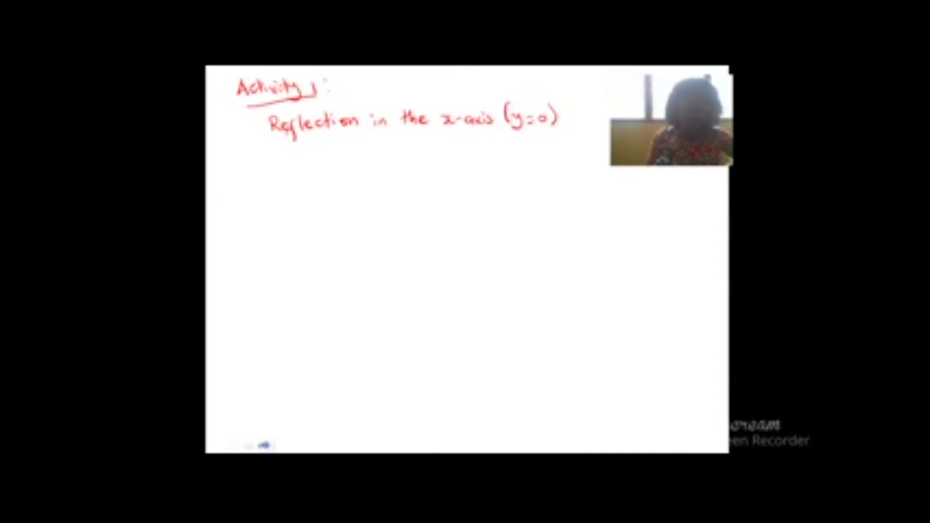
Leave the handwritten slide, switch to GeoGebra and plot point A at (2, 3).
click(265, 445)
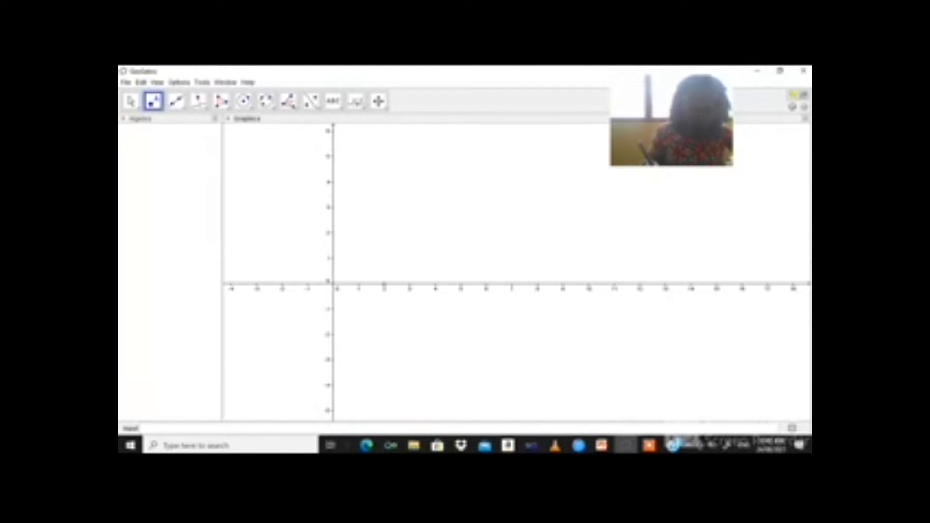
click(383, 208)
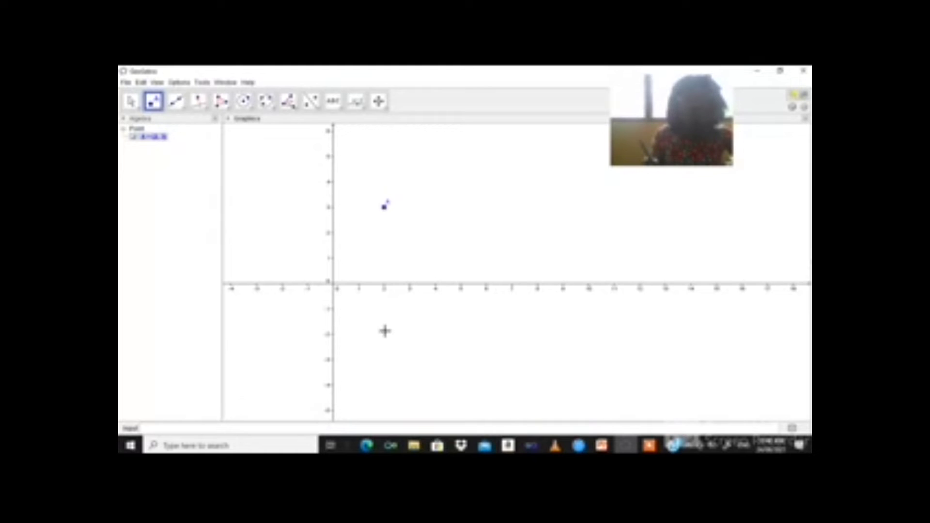
Plot point B below the x-axis at about (2.12, -3.14) and select it with the Move tool.
click(387, 361)
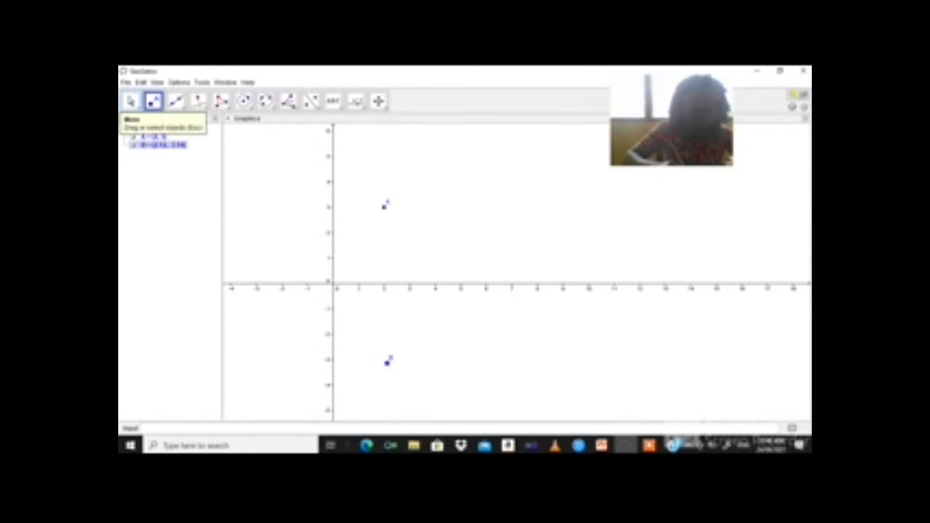
click(131, 103)
click(143, 122)
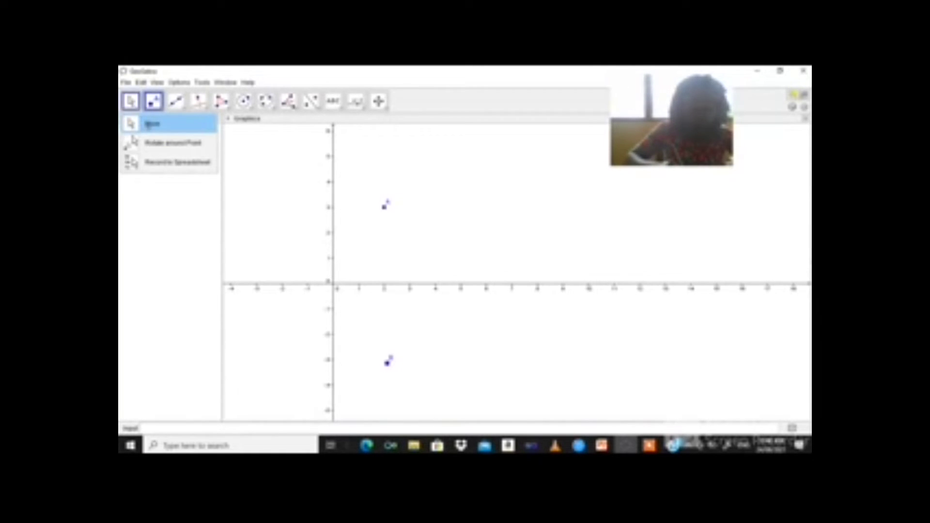
click(388, 363)
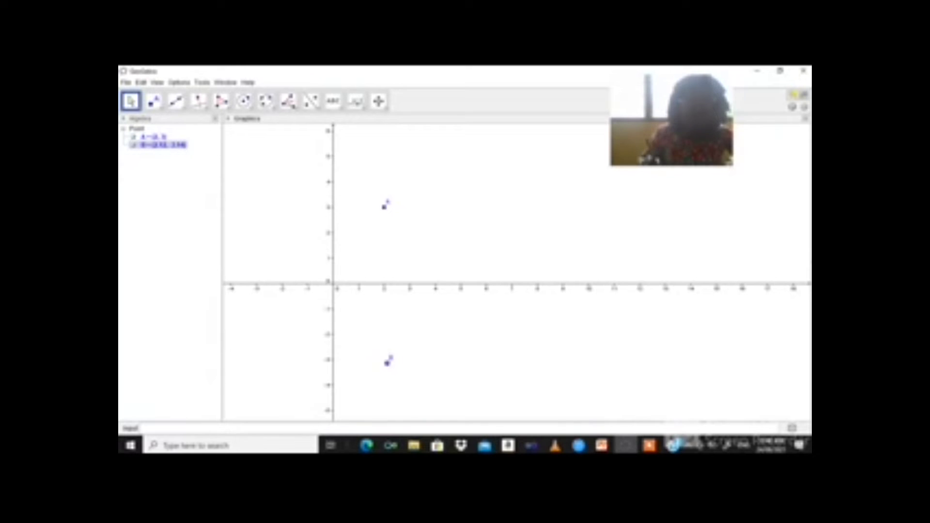
right_click(388, 363)
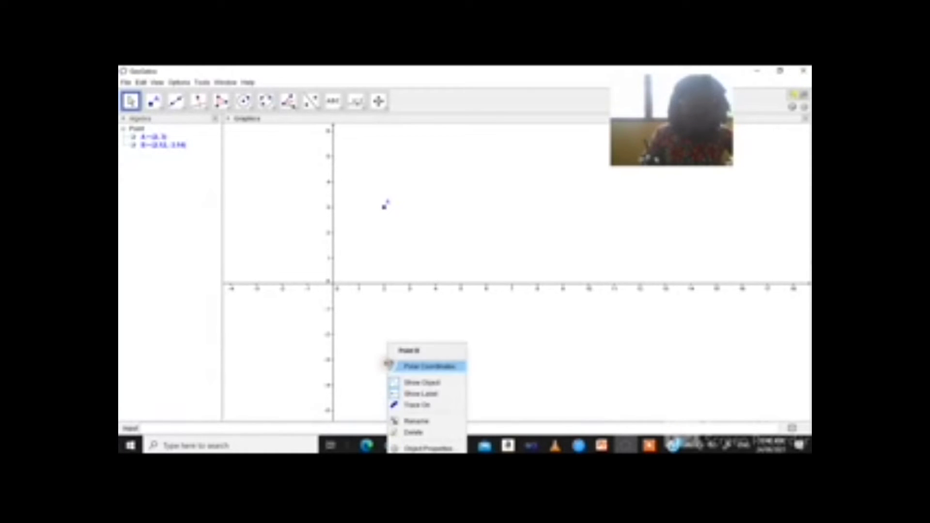
click(374, 350)
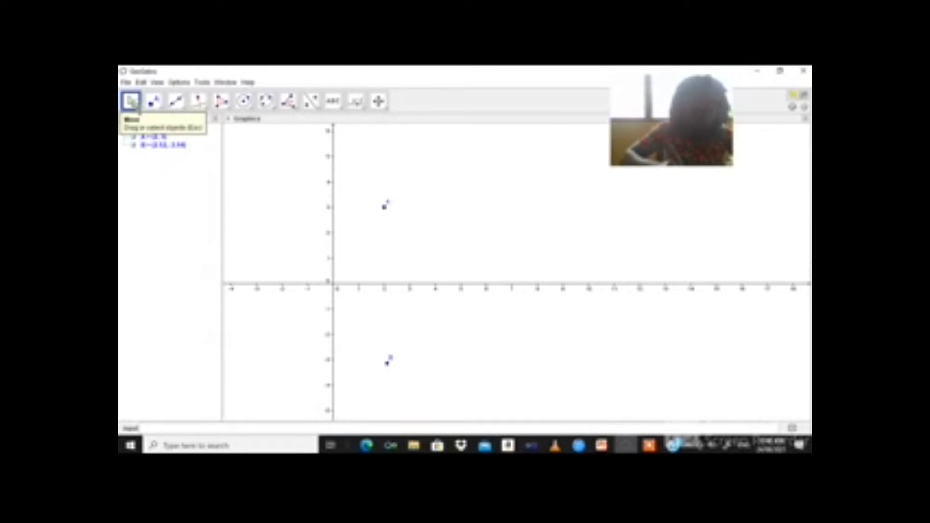
click(387, 362)
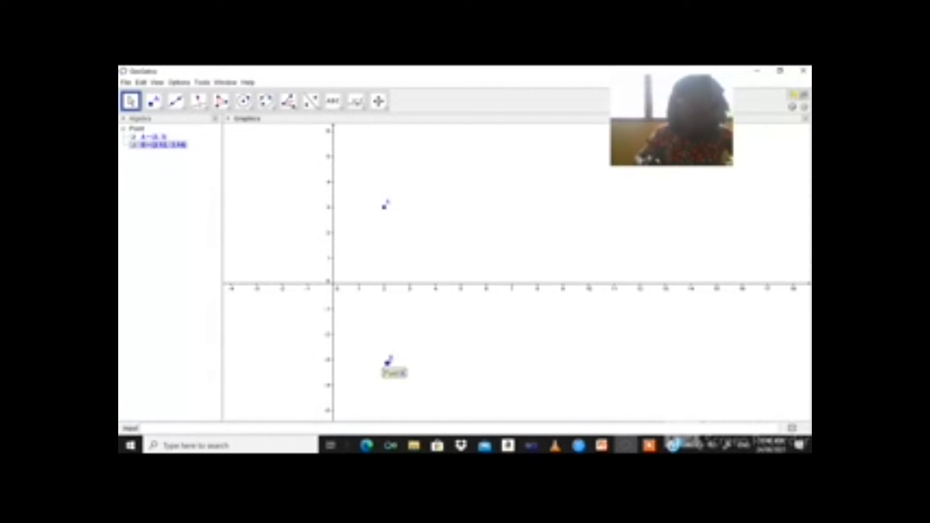
right_click(387, 363)
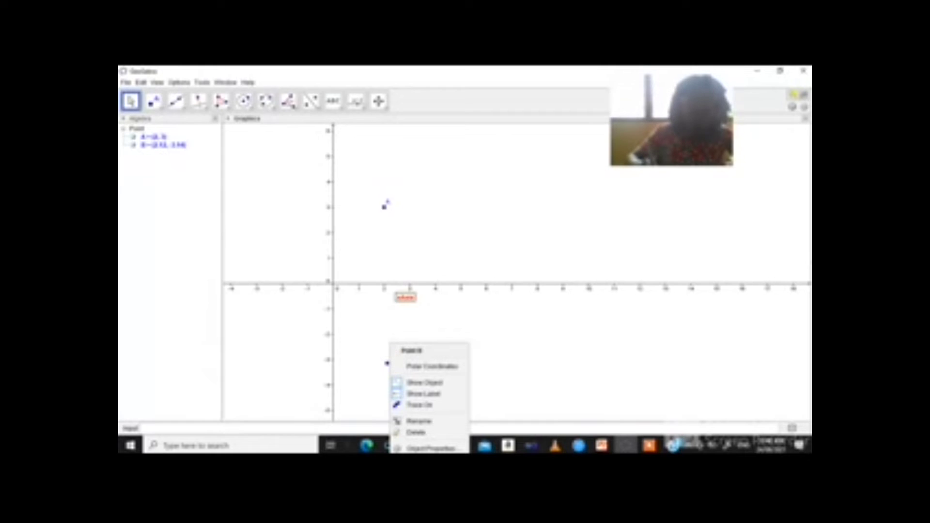
click(378, 101)
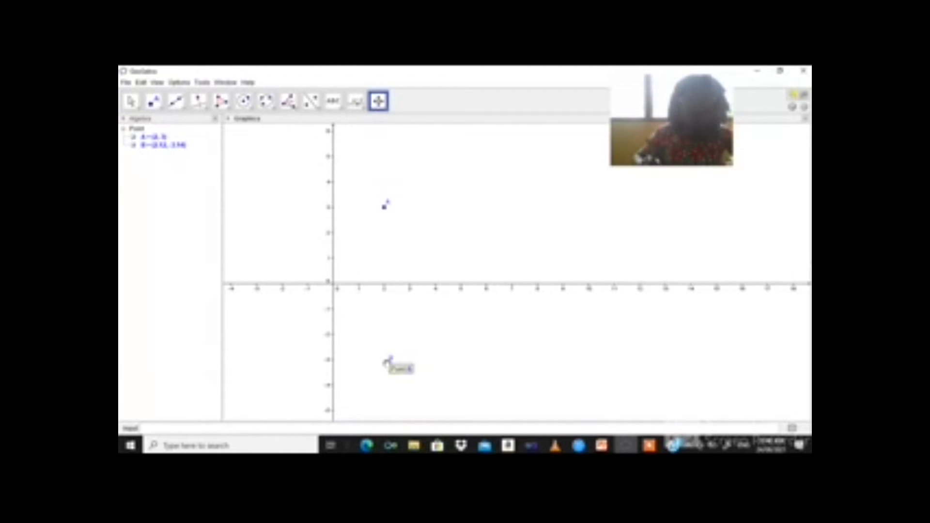
right_click(387, 363)
click(387, 362)
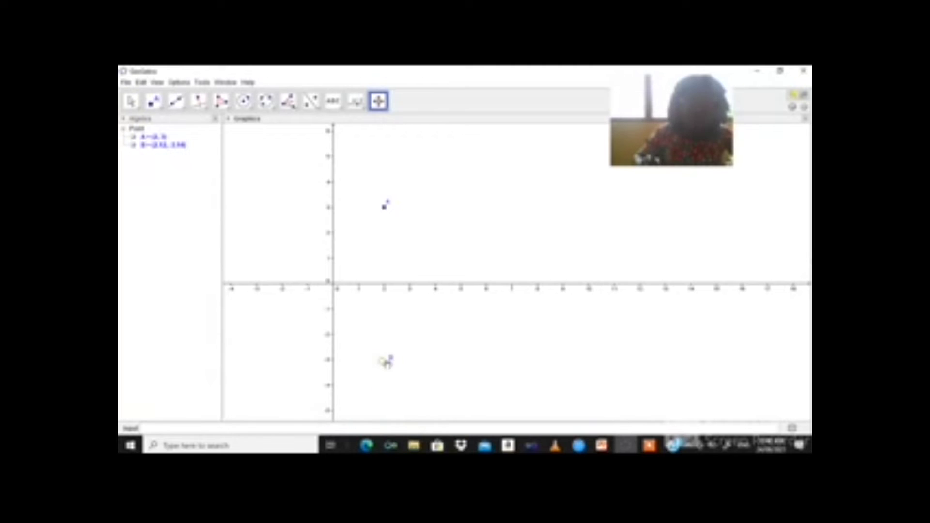
right_click(388, 363)
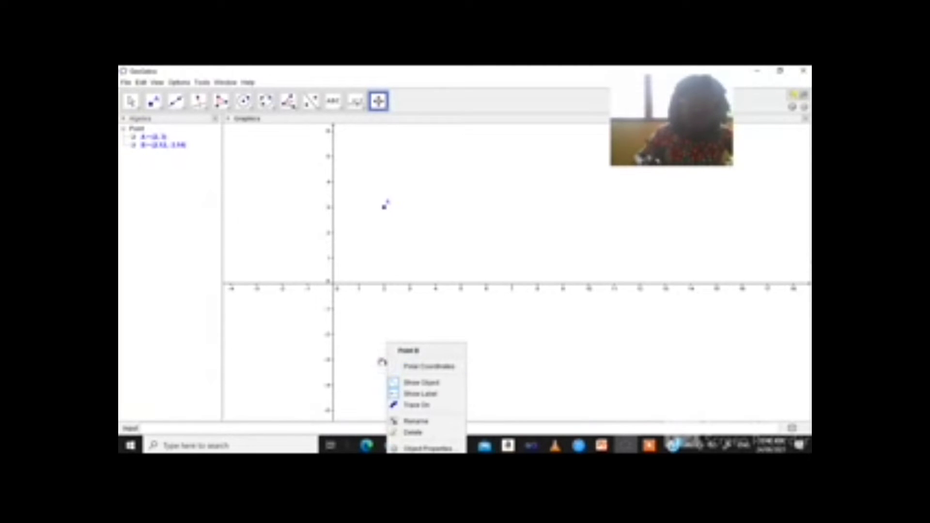
click(387, 362)
right_click(388, 362)
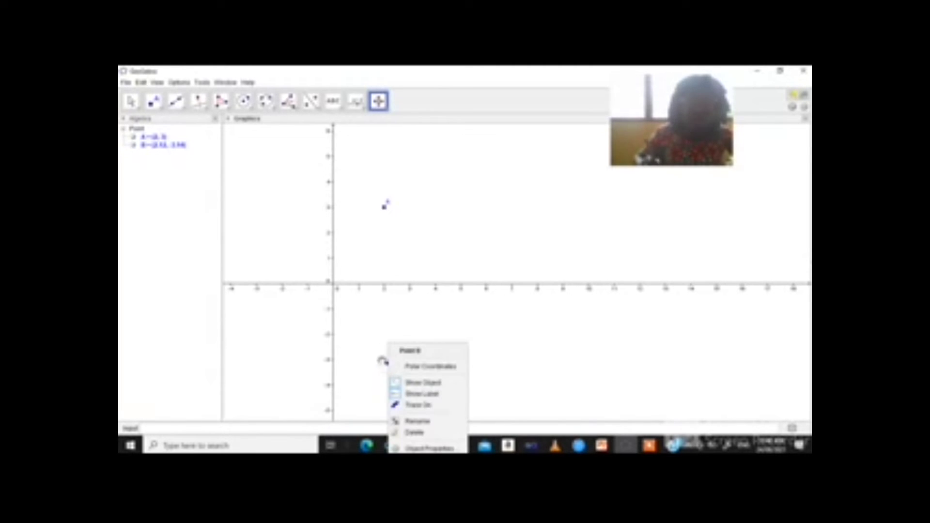
click(383, 361)
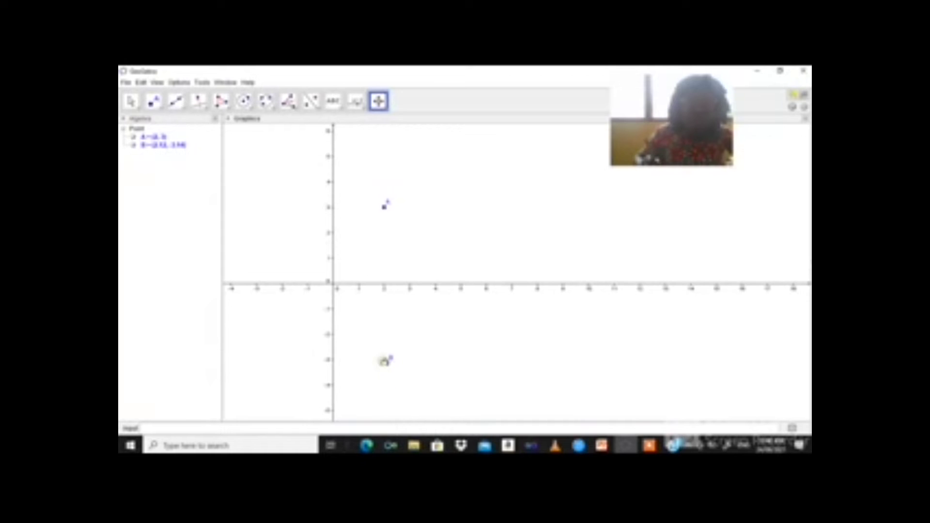
drag(389, 360, 387, 358)
right_click(386, 361)
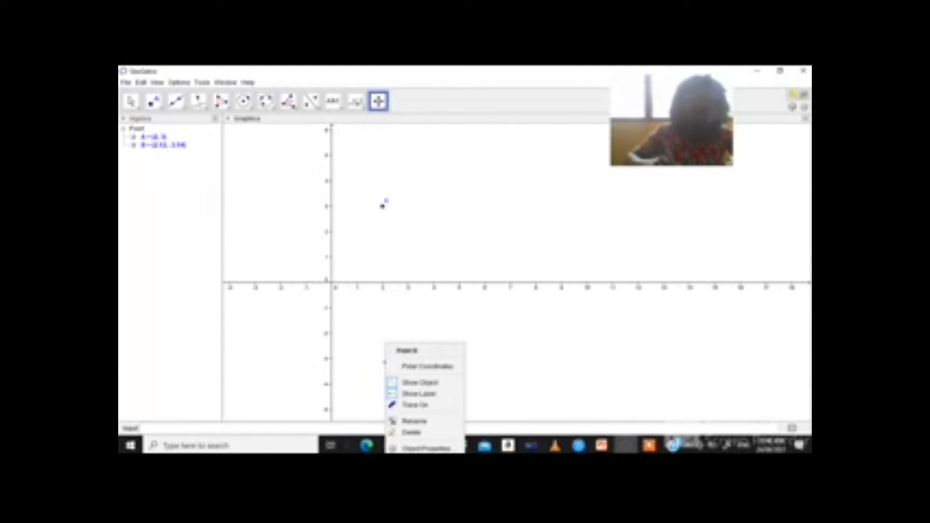
Delete the misplaced point B below the x-axis.
key(Escape)
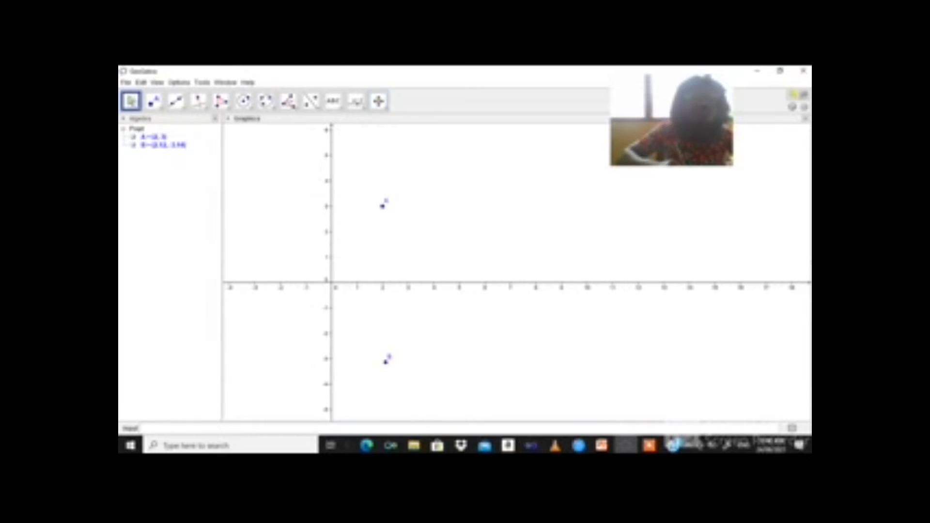
click(386, 361)
right_click(386, 360)
click(386, 360)
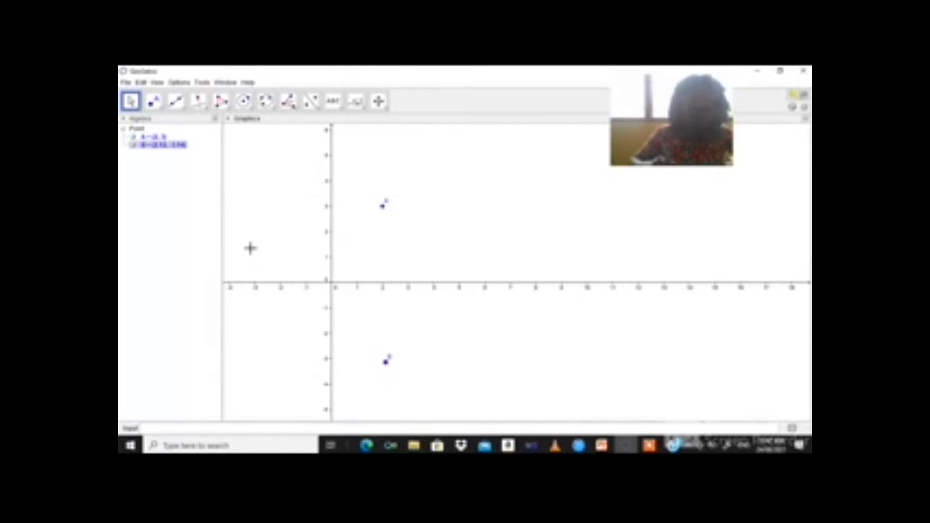
right_click(386, 363)
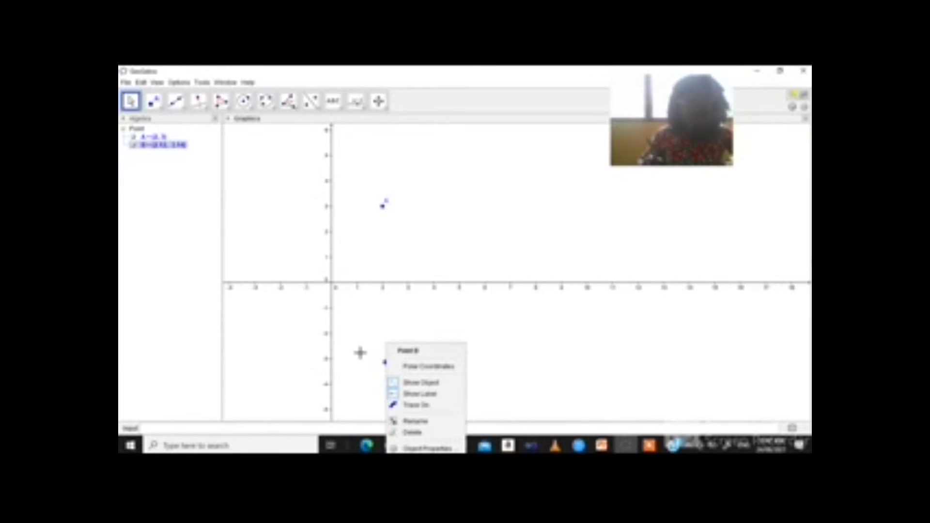
click(385, 362)
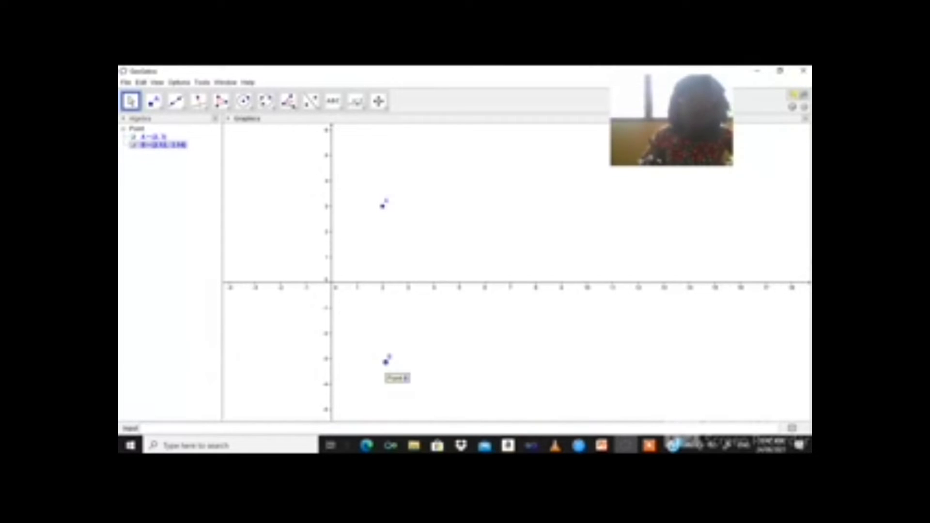
right_click(386, 362)
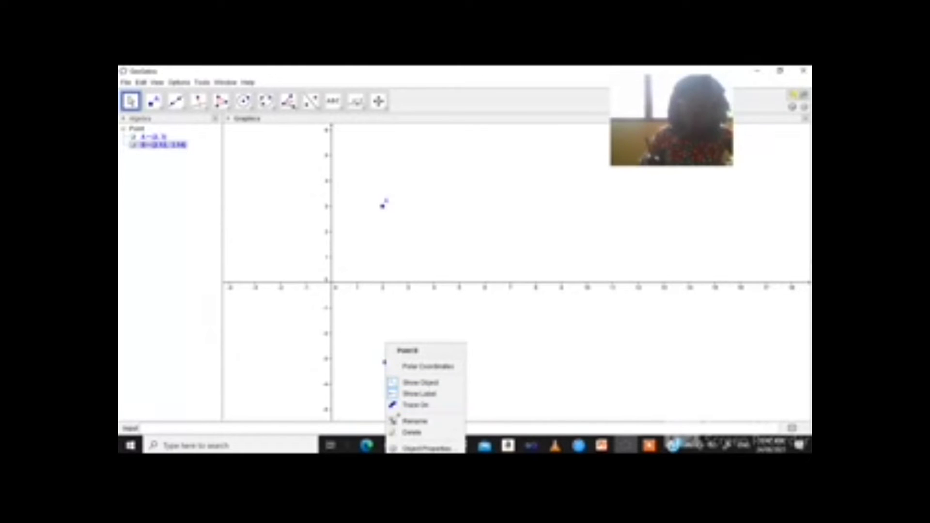
click(412, 432)
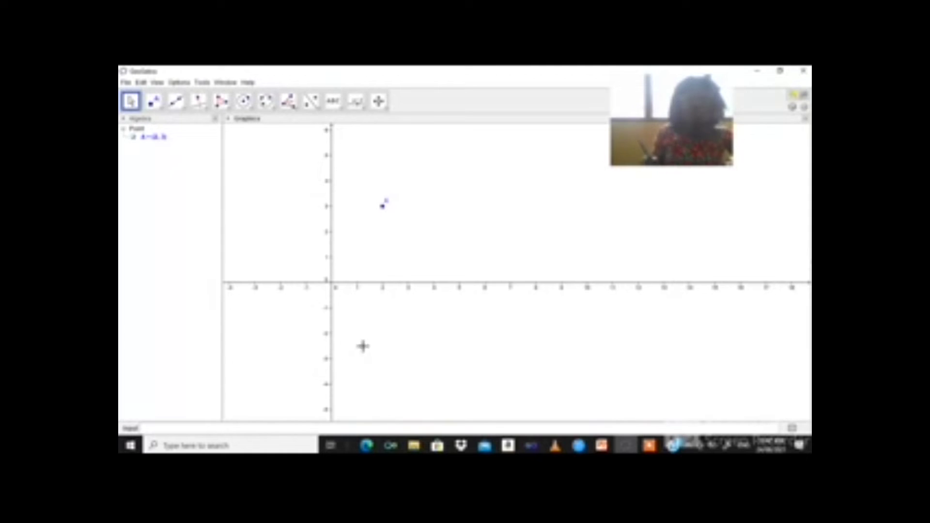
Plot point B at (2, -3), the mirror image of point A in the x-axis.
click(156, 104)
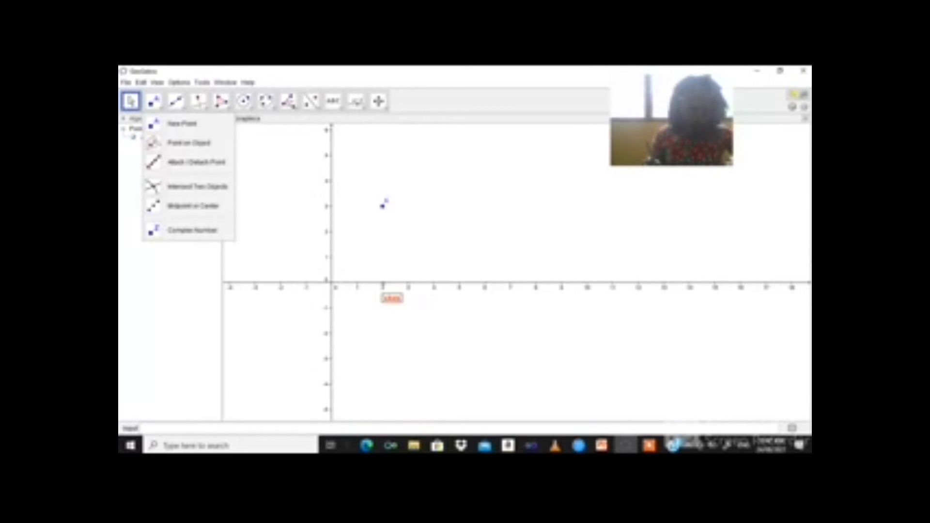
click(388, 357)
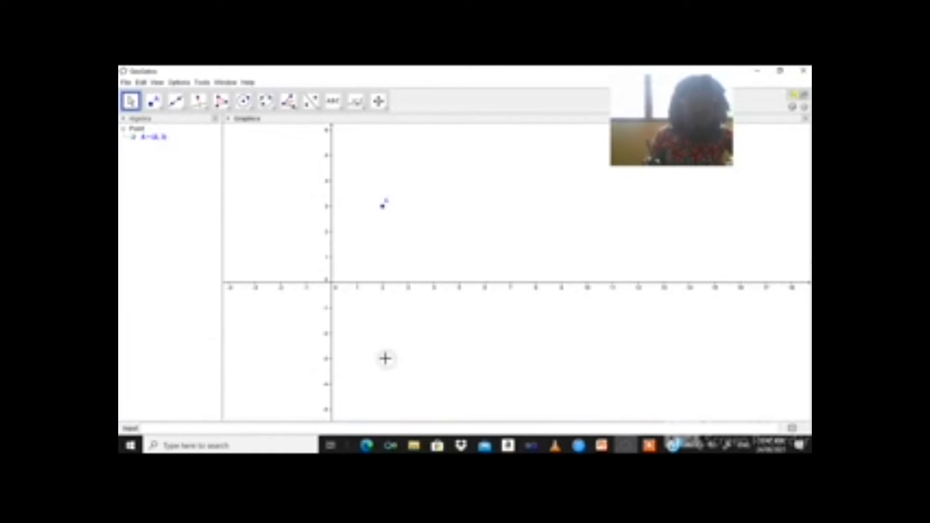
right_click(386, 358)
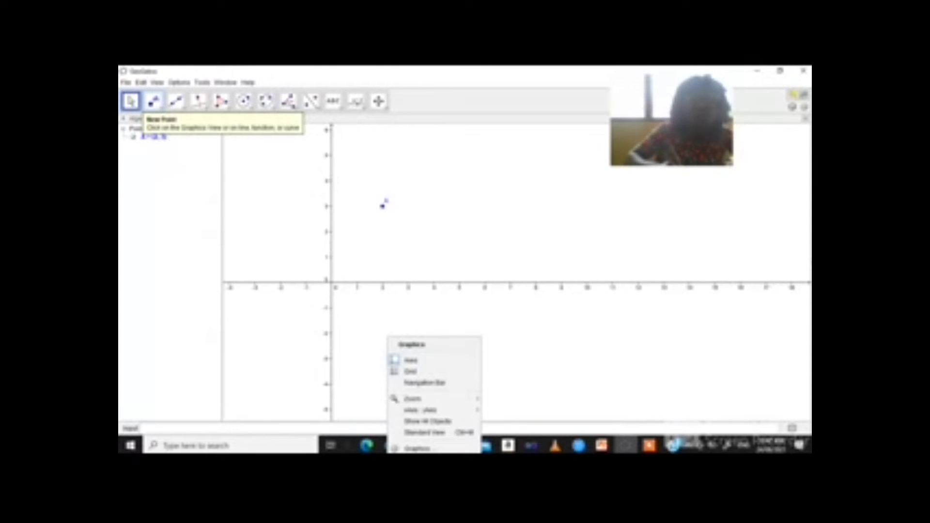
click(160, 106)
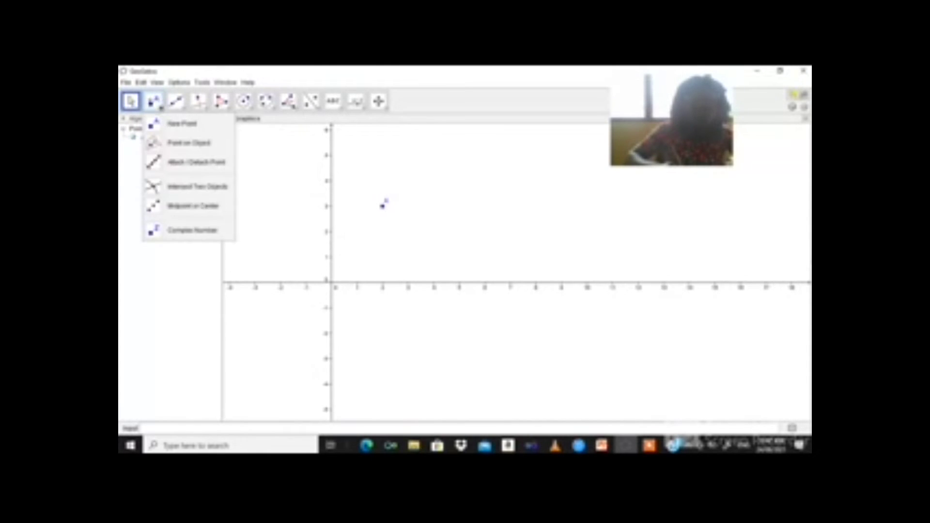
click(154, 102)
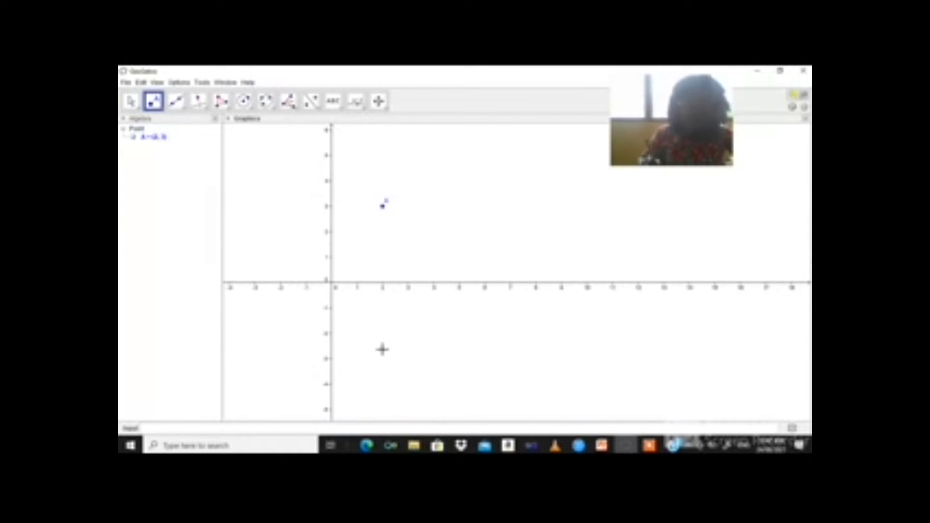
click(384, 360)
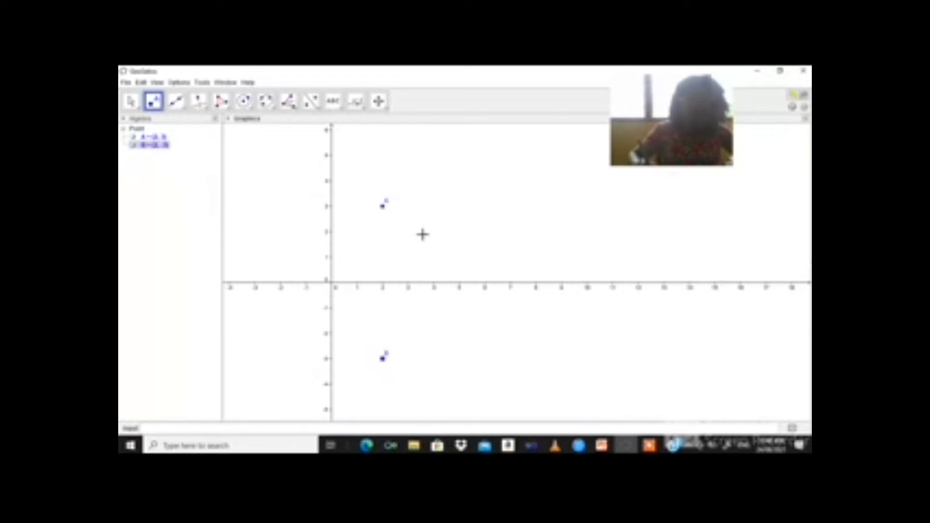
Try to plot point C near (-1, -2) and delete the misplaced point.
click(311, 331)
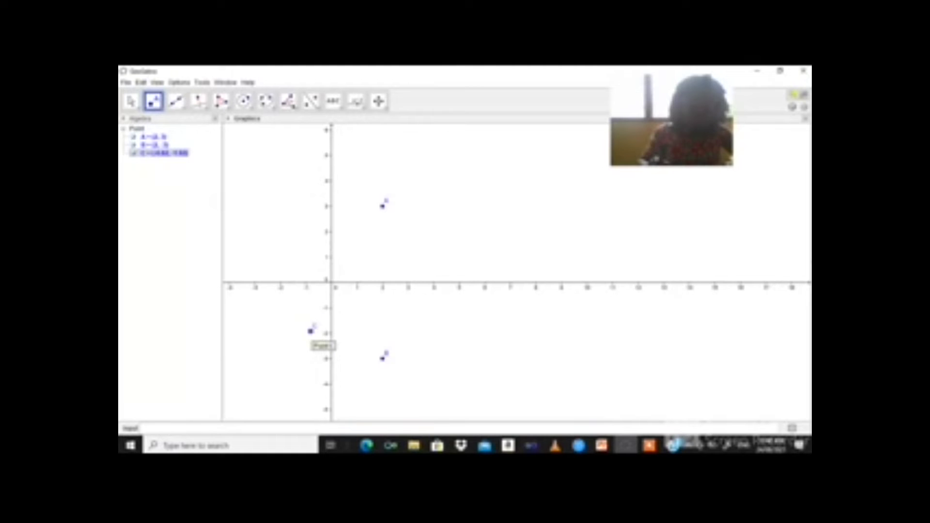
right_click(311, 332)
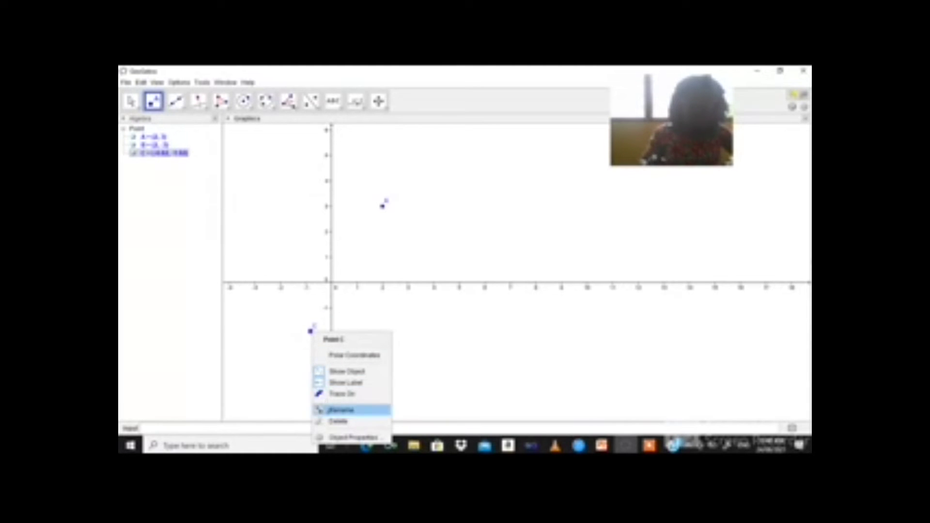
click(342, 410)
click(548, 225)
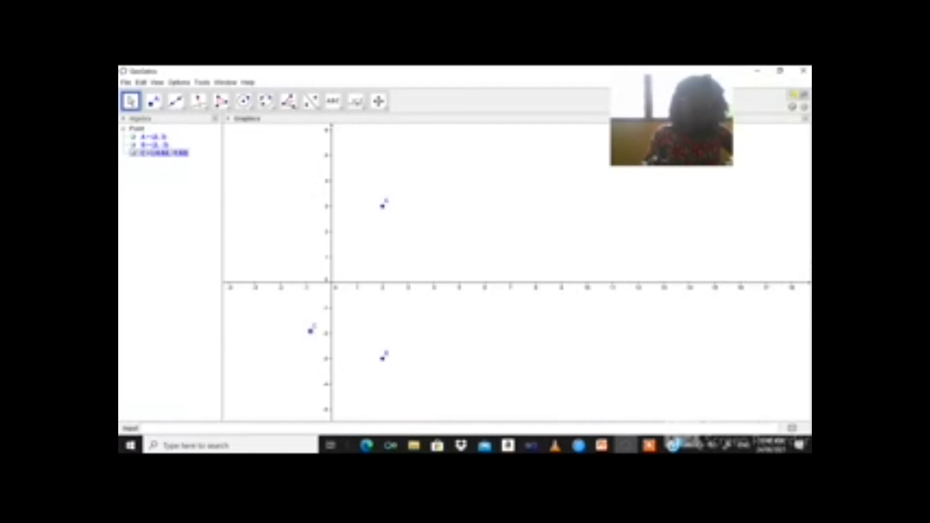
right_click(311, 332)
click(333, 419)
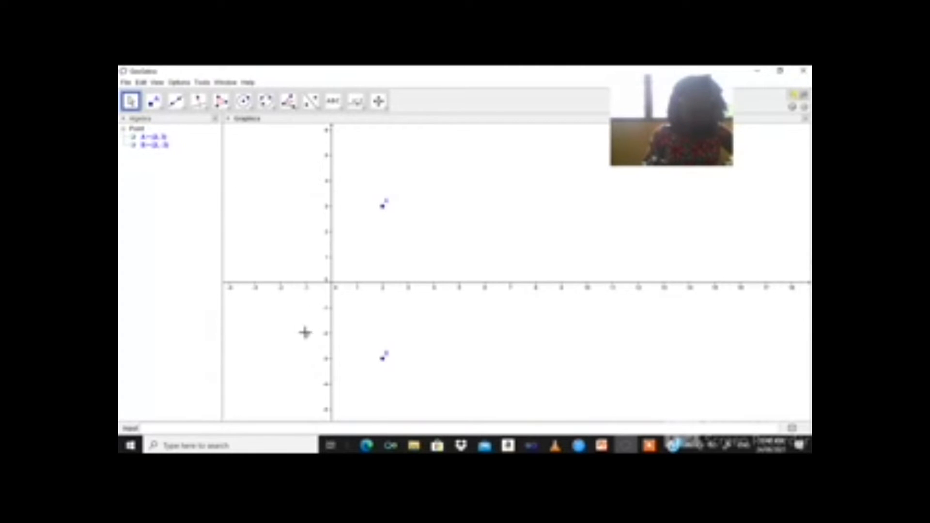
Plot point C at (-1, -2) and point D at (1, -2).
click(154, 144)
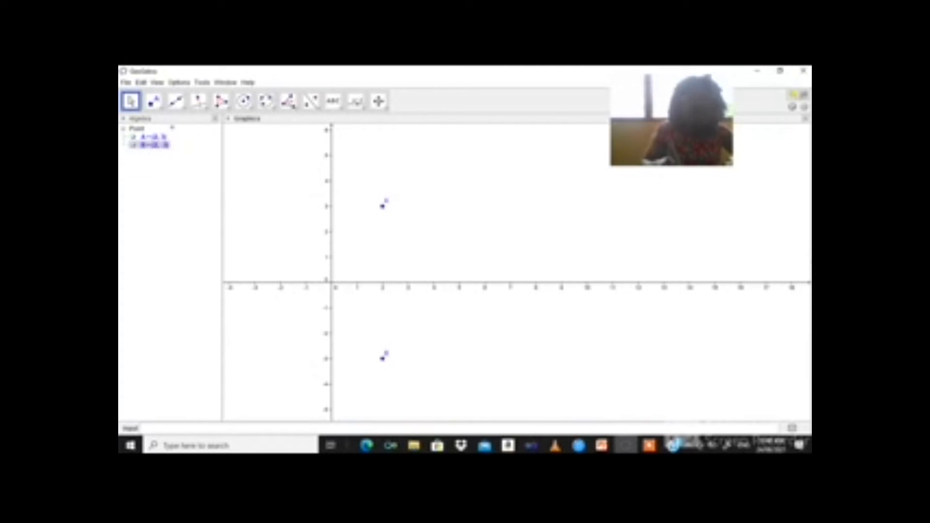
click(153, 101)
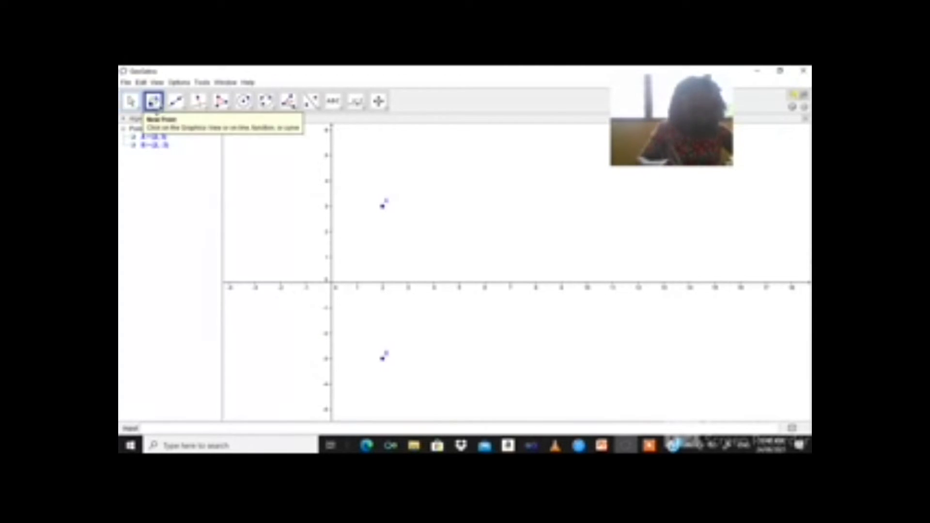
click(308, 332)
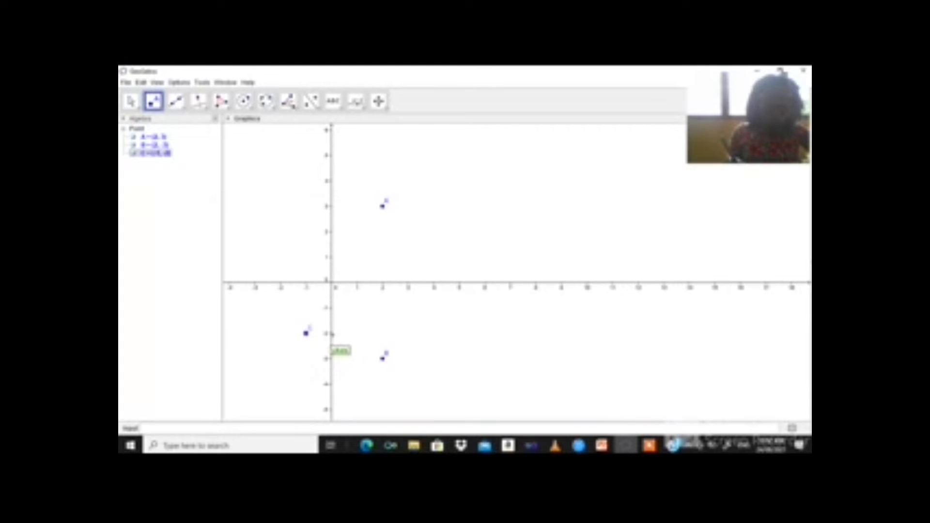
click(357, 334)
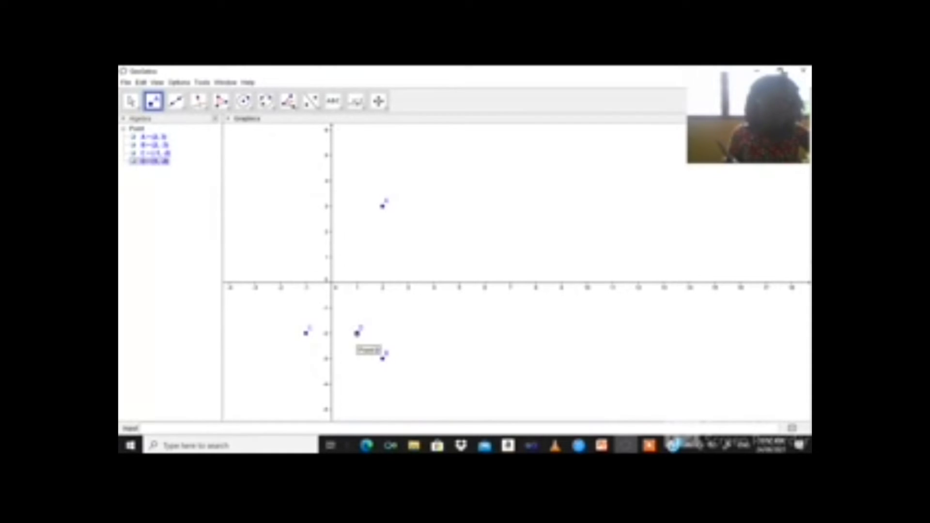